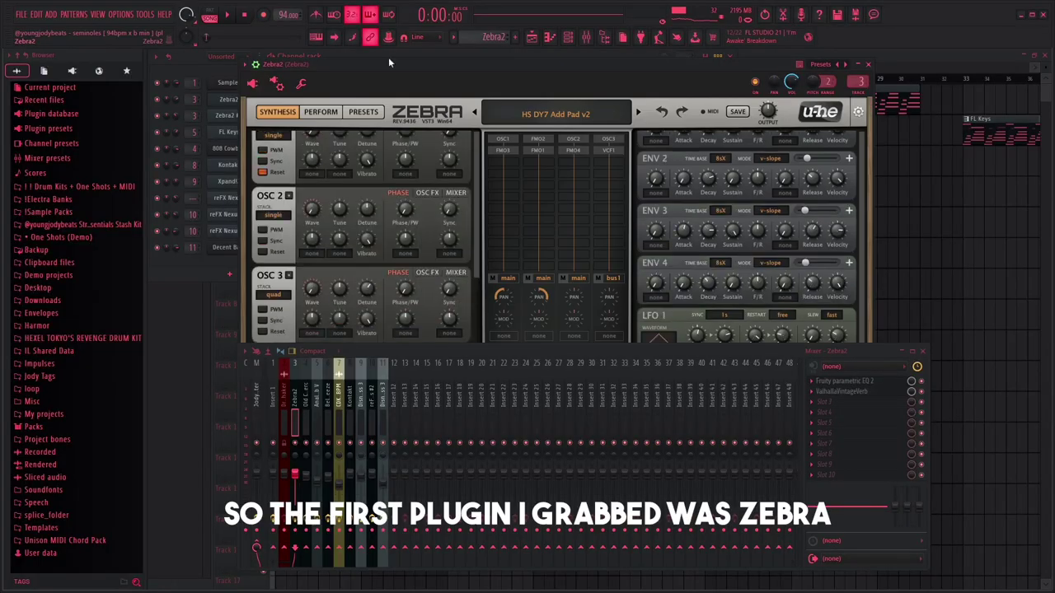
- Load the HS DY7 Law&Order preset in Zebra2 and move its window aside
drag(389, 57, 406, 58)
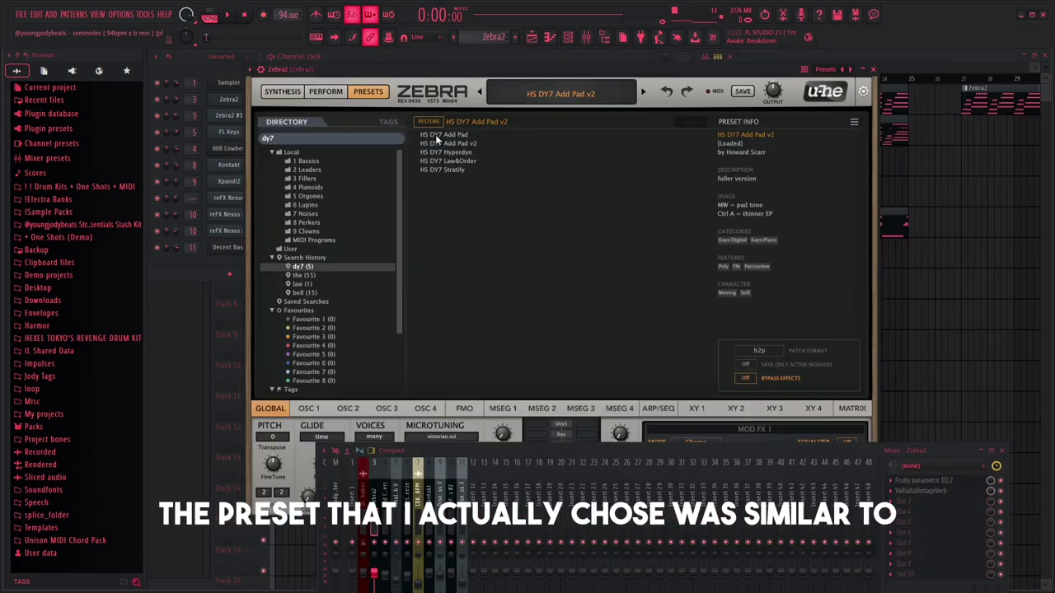
click(453, 161)
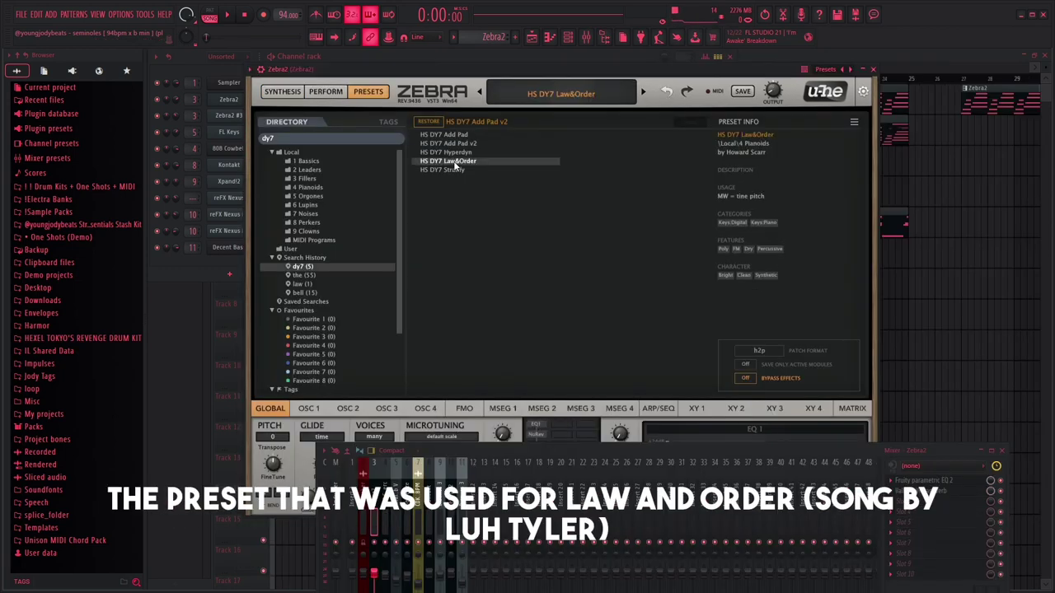
drag(480, 64, 527, 96)
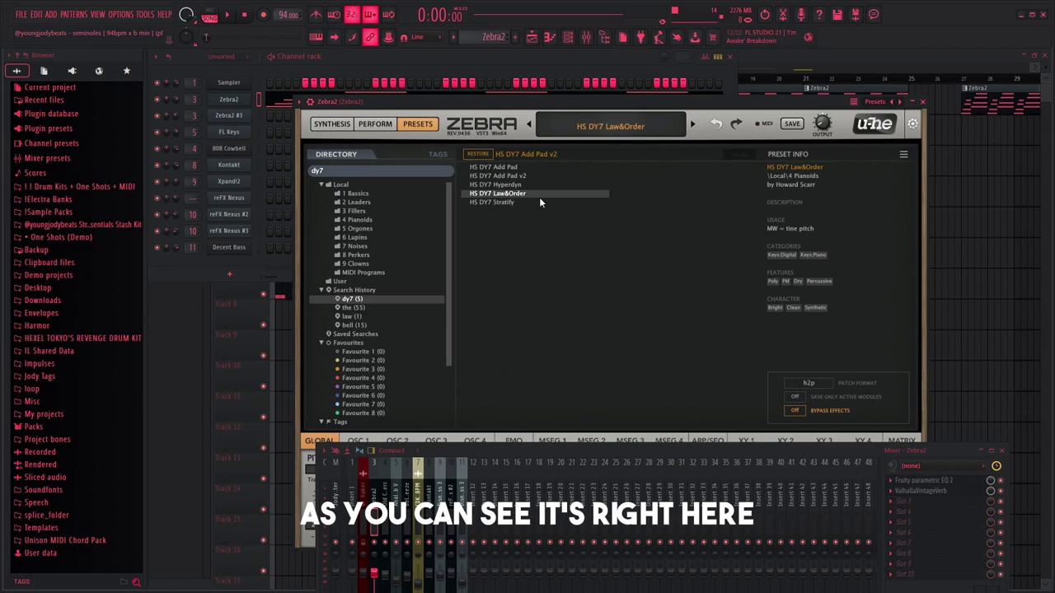
drag(414, 111, 437, 120)
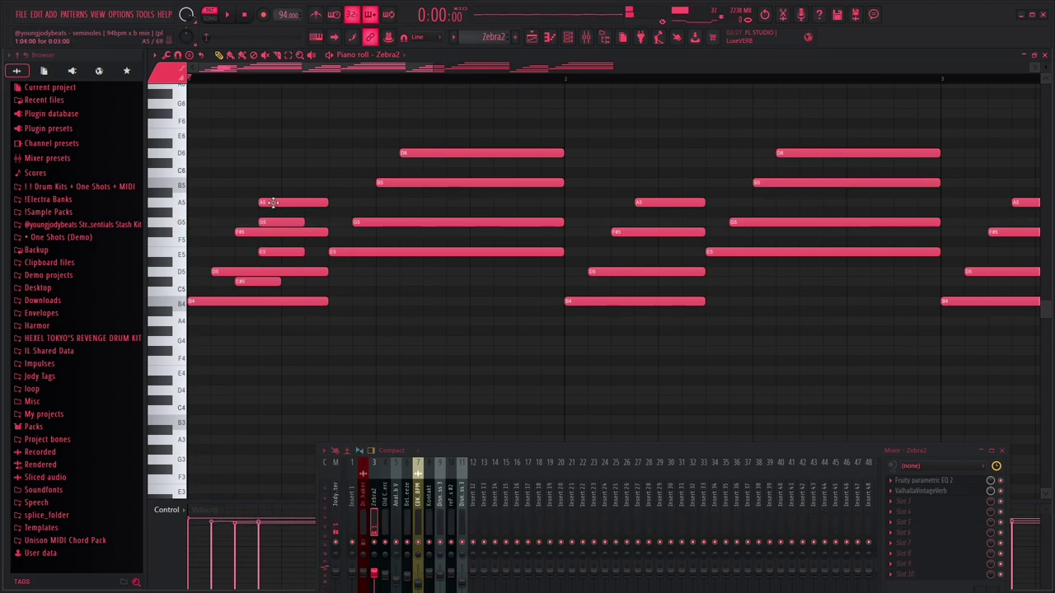
- Highlight the B minor scale and add an A5 note to the first chord, shifted later
click(154, 55)
mouse_move(203, 117)
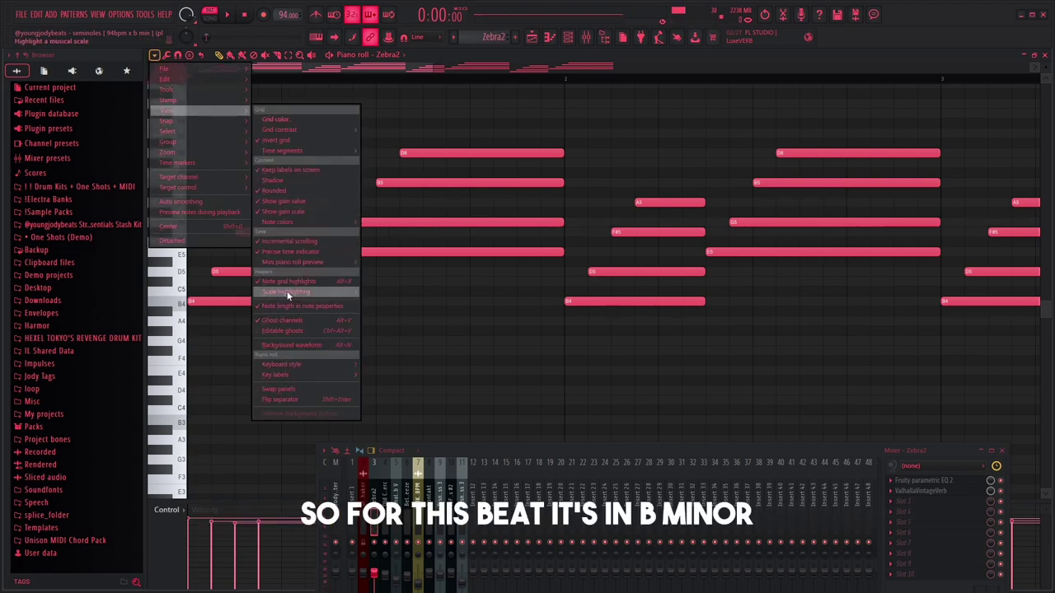
mouse_move(289, 292)
click(376, 246)
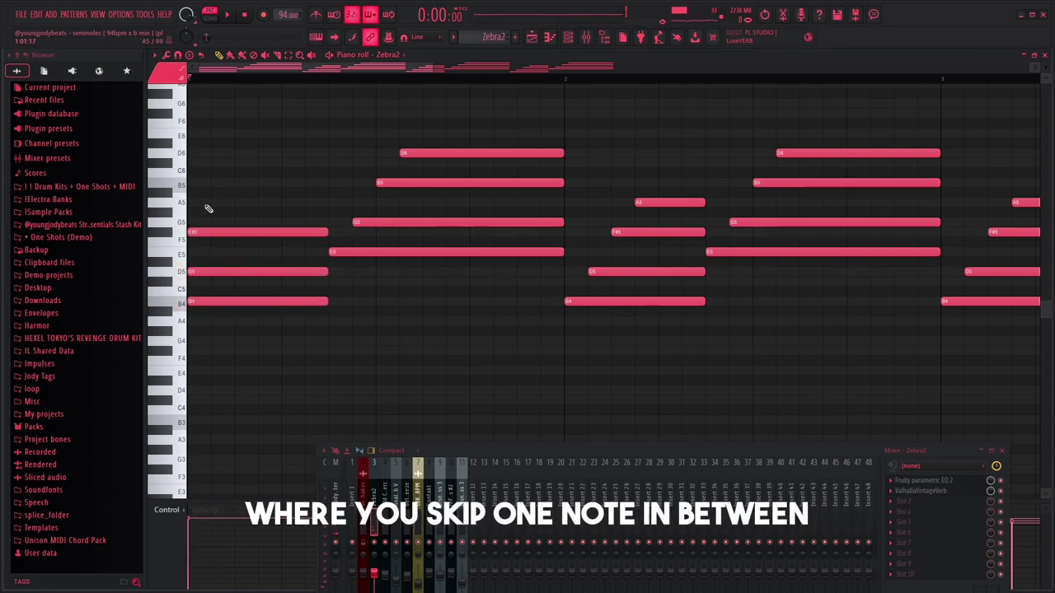
click(191, 203)
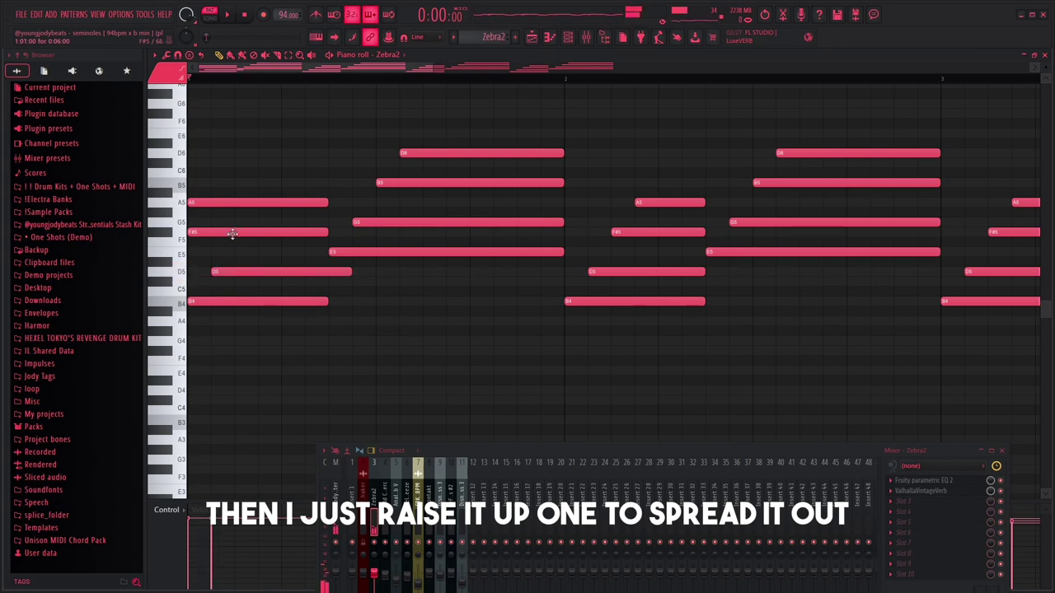
drag(290, 202, 319, 201)
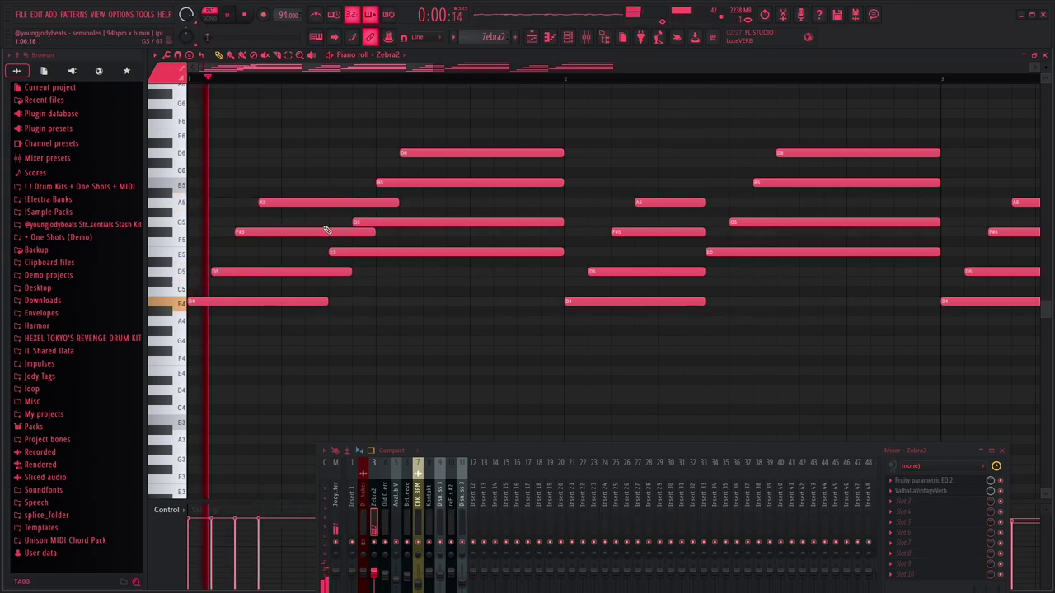
drag(341, 322, 499, 201)
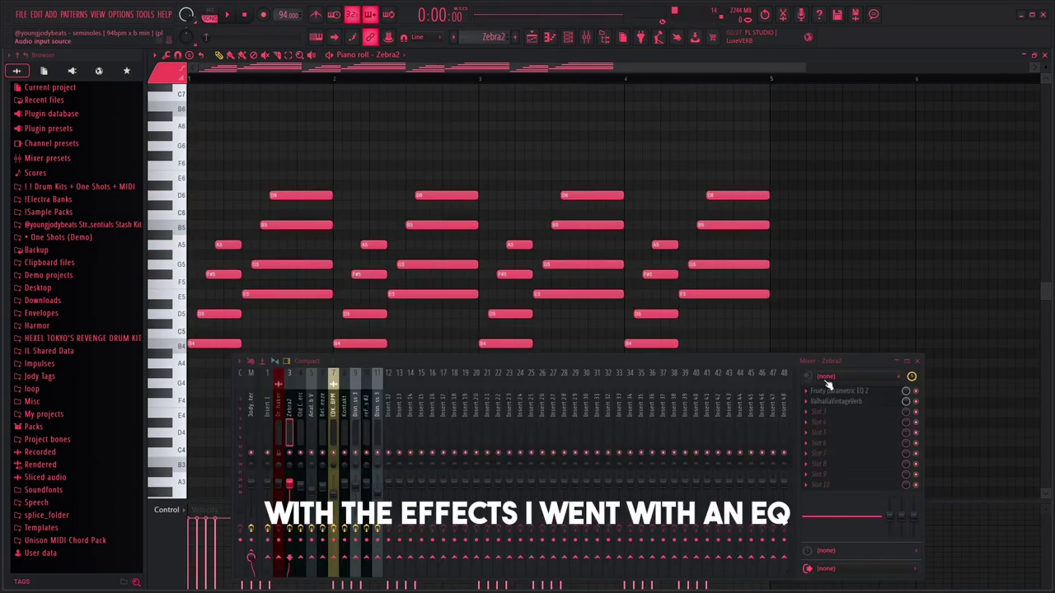
- Play the FL Keys melody while reviewing its Parametric EQ 2 and ValhallaVintageVerb (18% mix, 4.00 s decay)
click(849, 393)
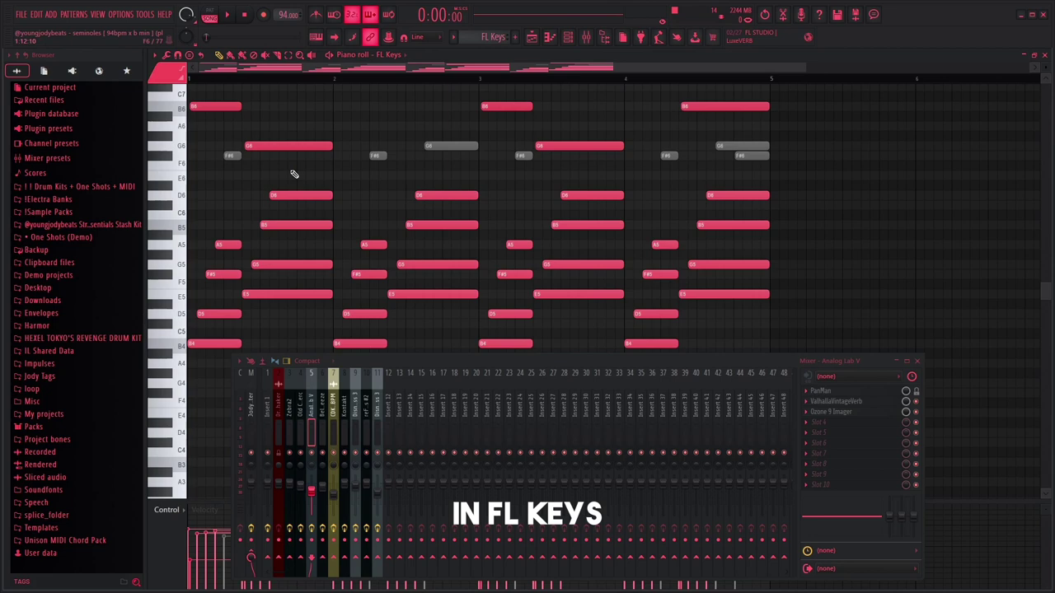
scroll(295, 172, up, 3)
scroll(288, 177, down, 2)
scroll(372, 170, down, 3)
key(space)
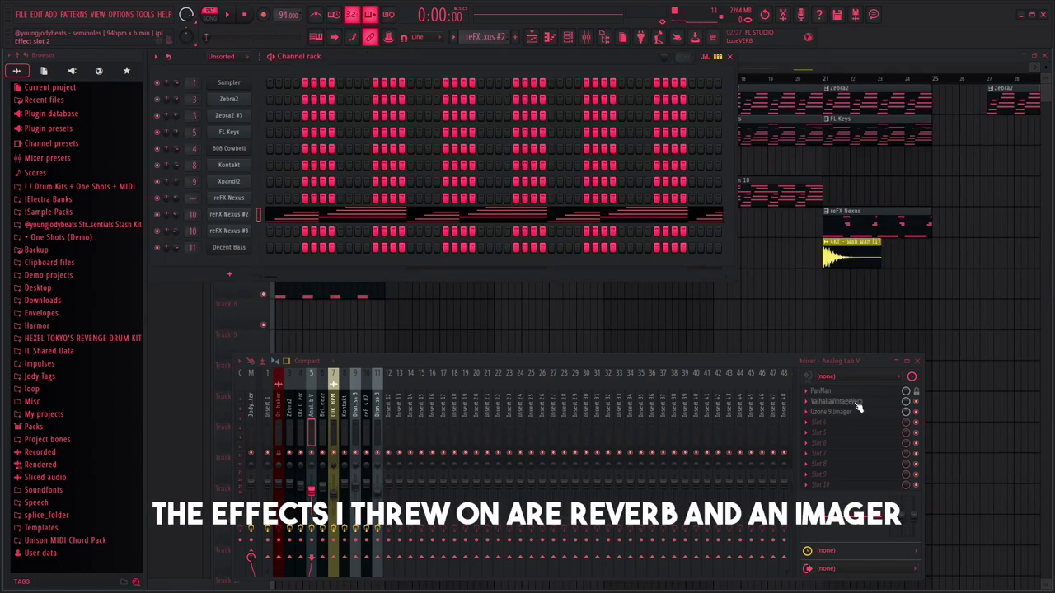
click(857, 403)
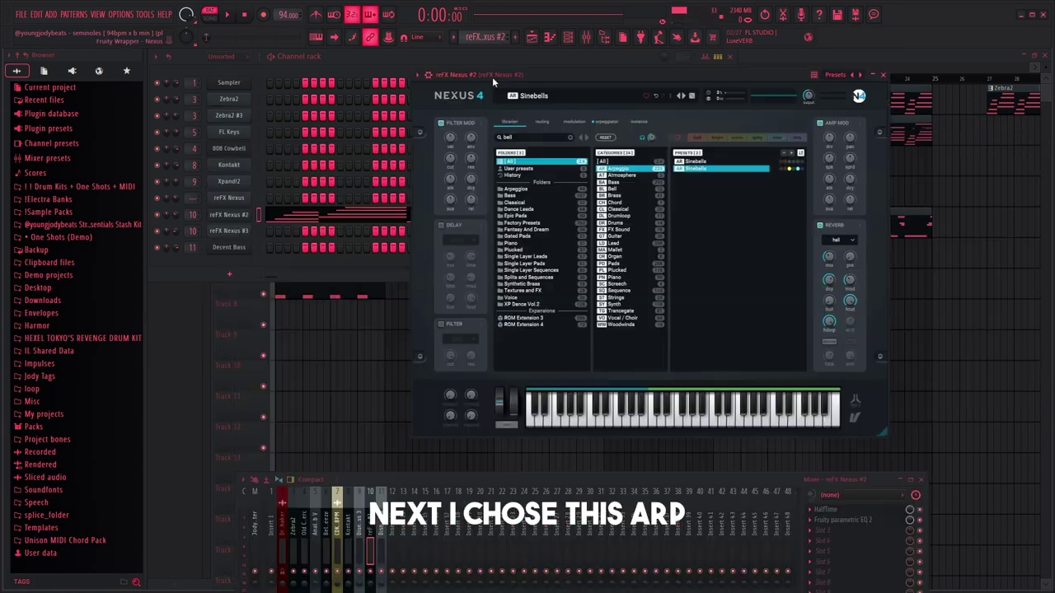
- Play the Nexus arp and check its HalfTime and Parametric EQ insert effects
drag(492, 76, 474, 78)
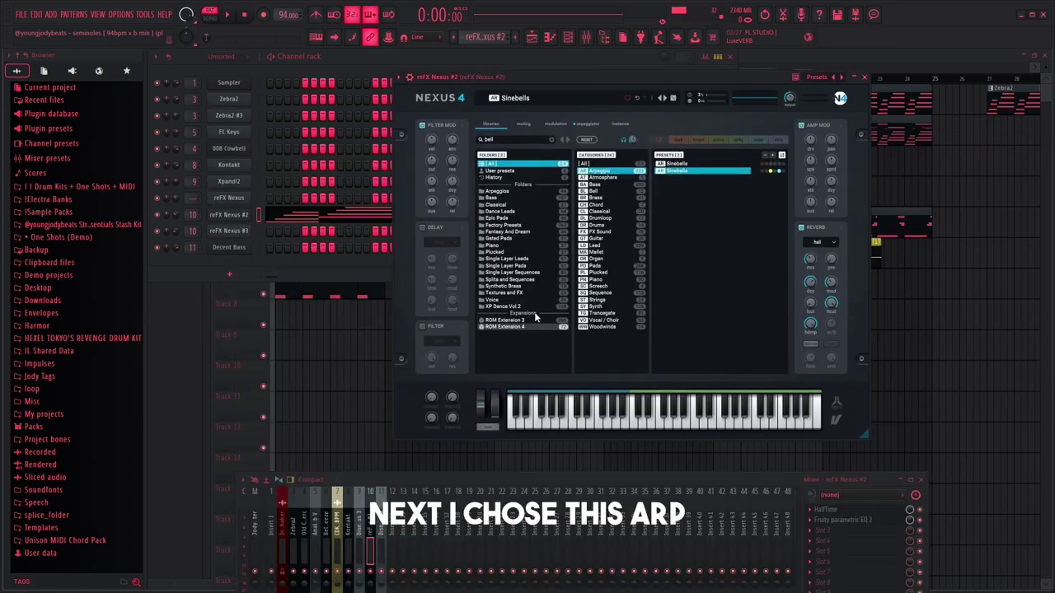
key(space)
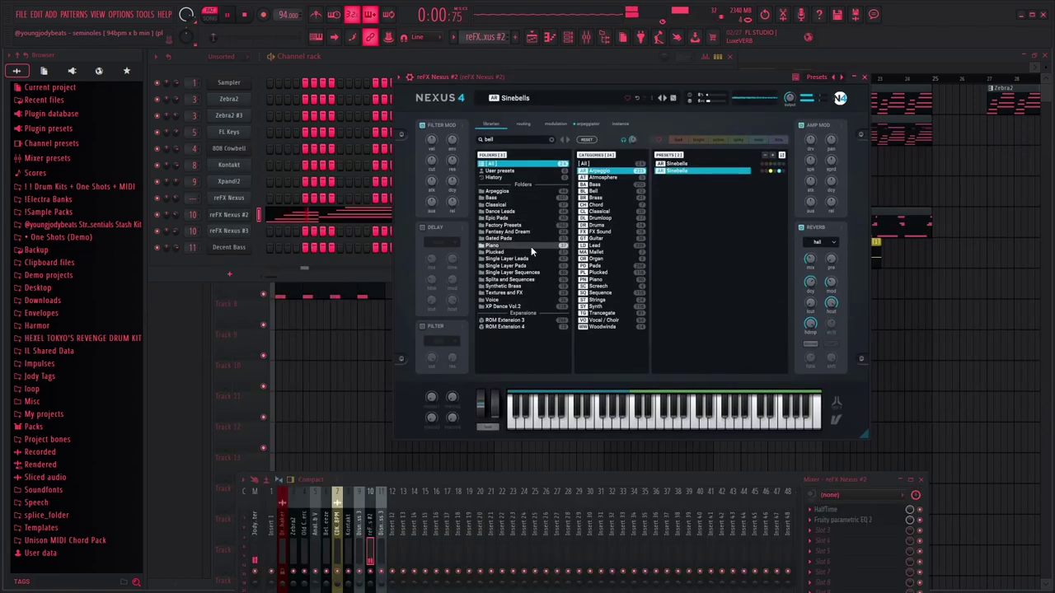
click(857, 509)
click(849, 521)
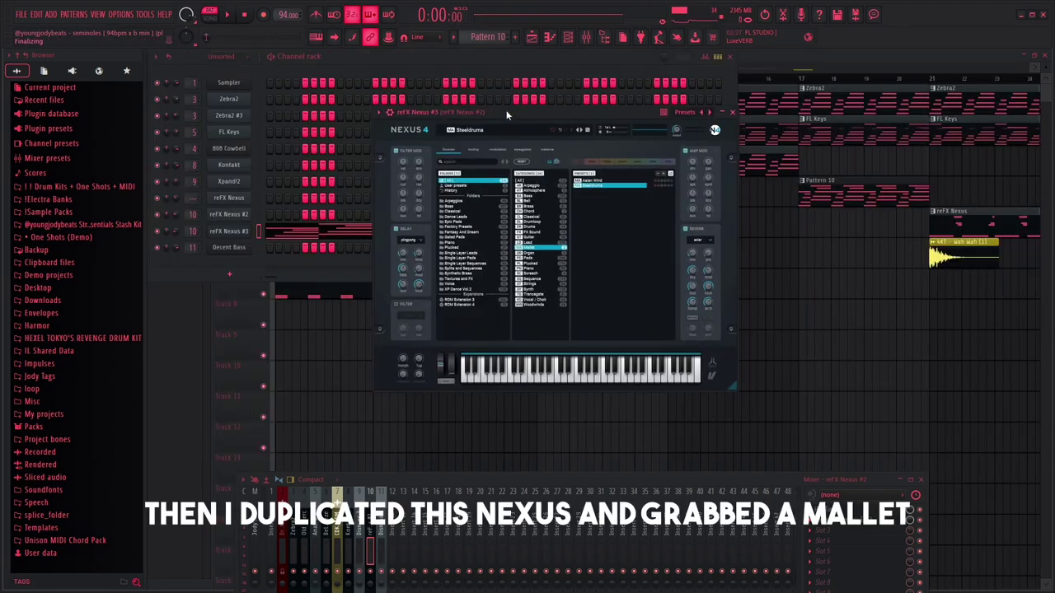
- Close the Nexus window and bring up the duplicated reFX Nexus #3 plugin
click(231, 234)
click(229, 231)
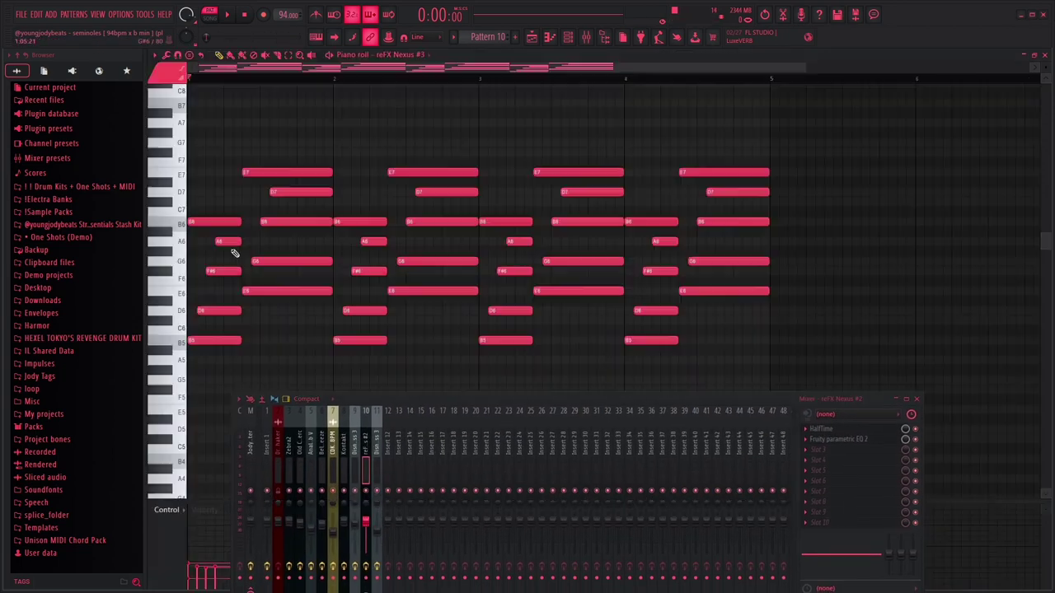
drag(240, 223, 241, 224)
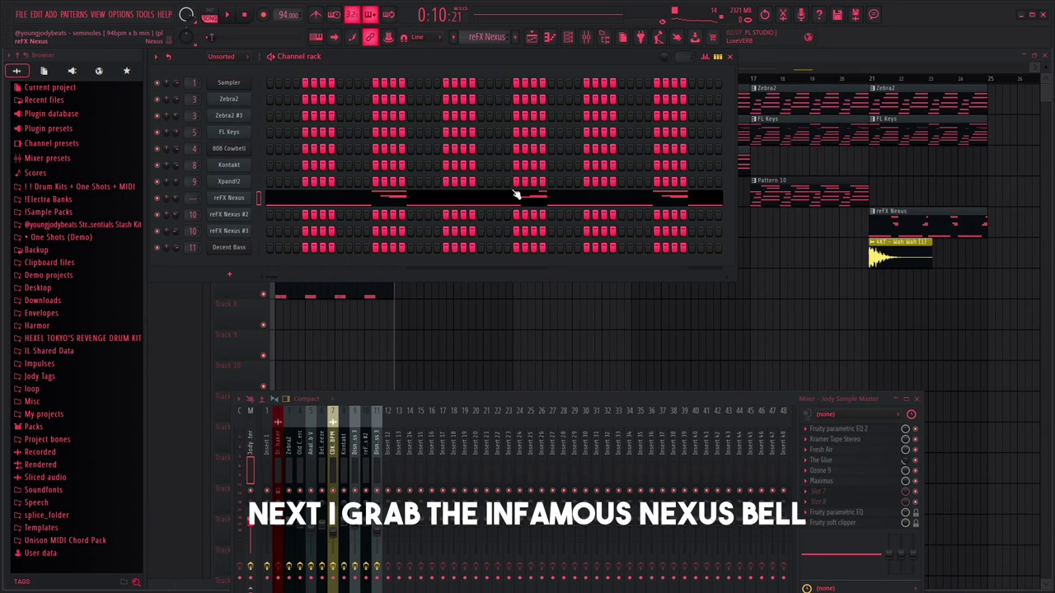
- Choose a bell preset in reFX Nexus and play back its melody
click(515, 194)
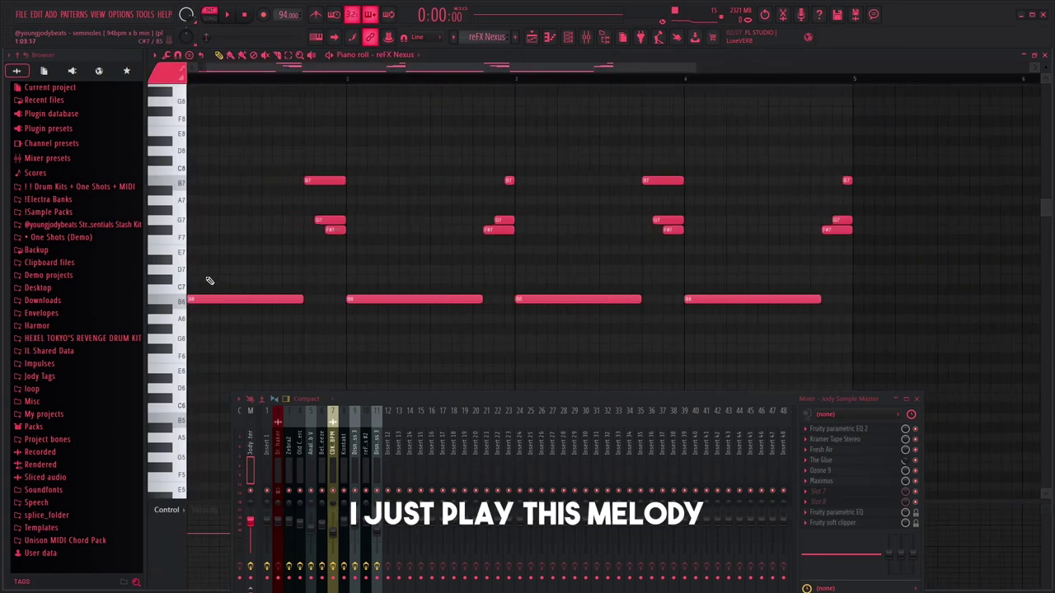
scroll(209, 281, up, 1)
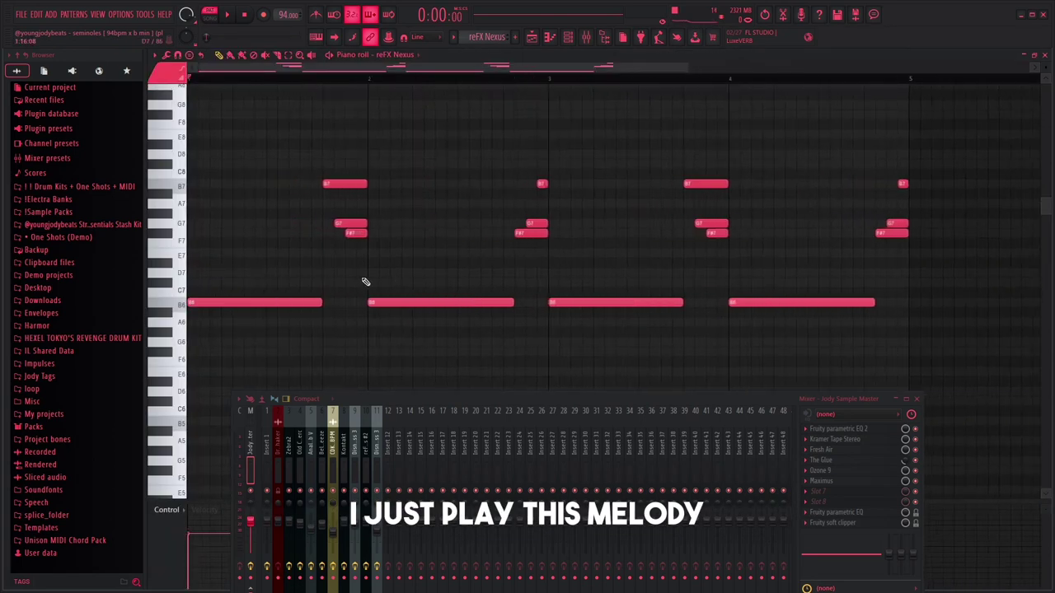
key(space)
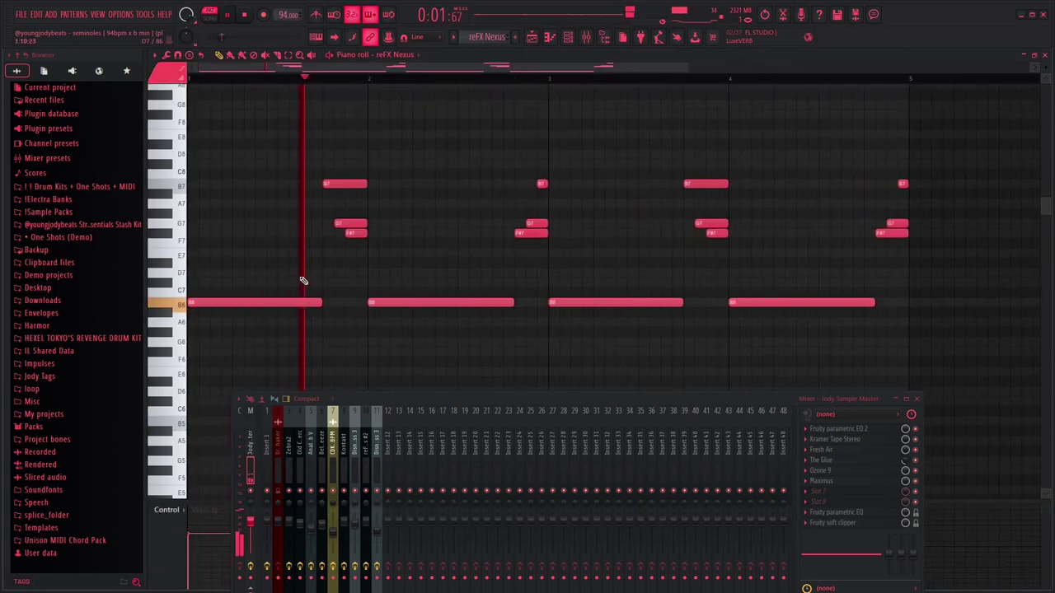
- Play the Playlist arrangement starting around bar 5
click(576, 38)
scroll(396, 332, down, 2)
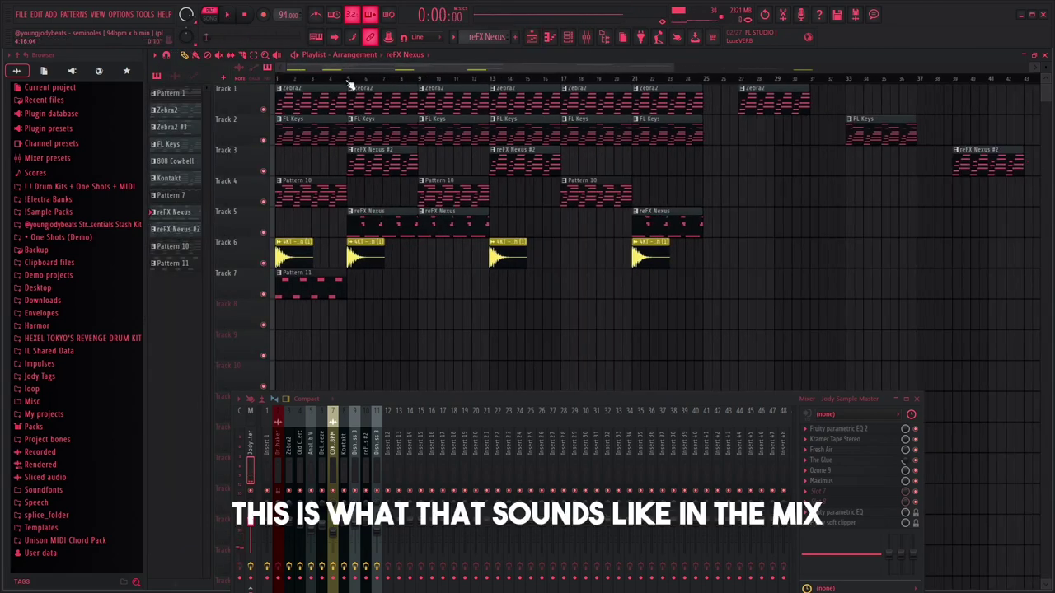
click(349, 80)
key(space)
scroll(349, 82, up, 3)
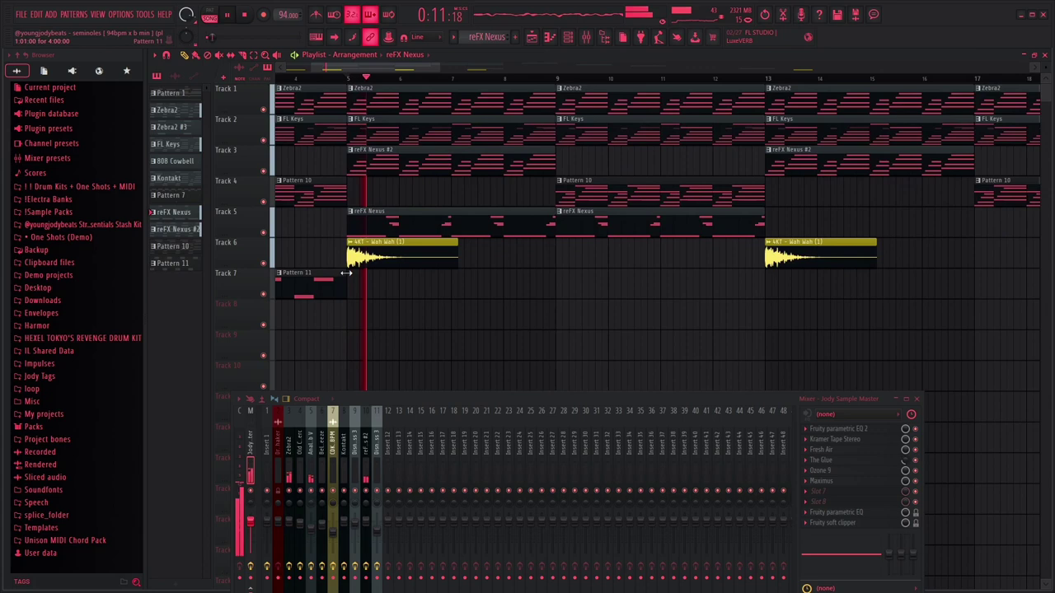
drag(393, 275, 439, 267)
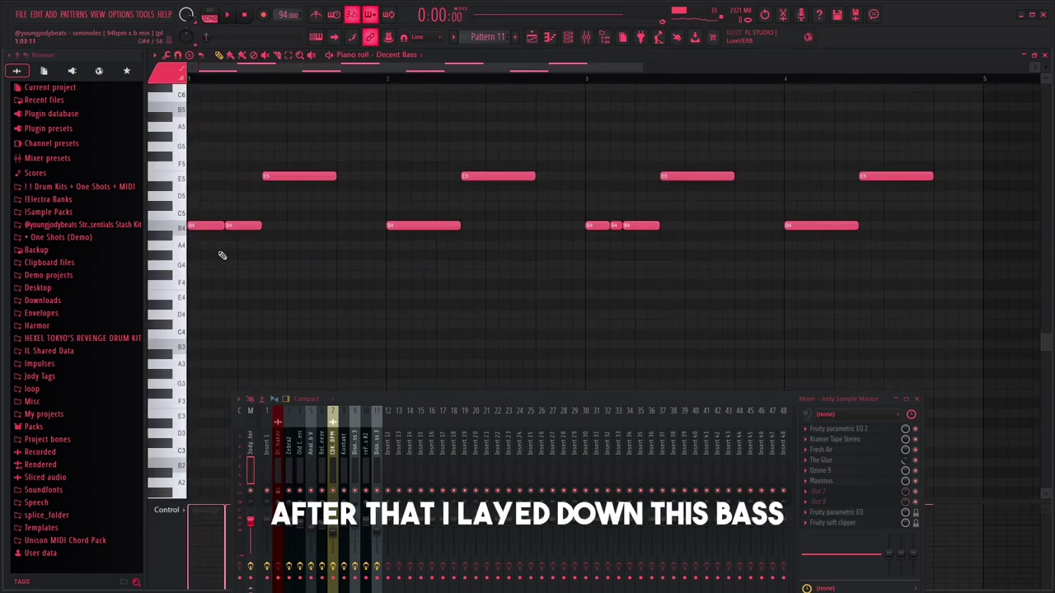
scroll(318, 297, up, 2)
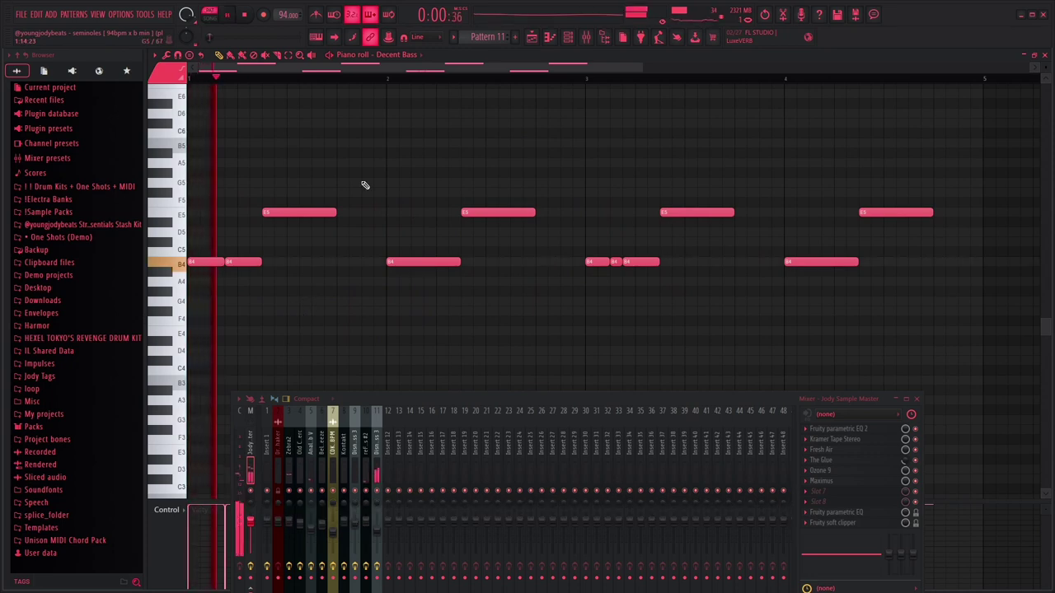
- Lower one short B4 note's velocity in the Decent Bass pattern, then zoom out to review it
scroll(415, 263, up, 1)
scroll(415, 263, right, 1)
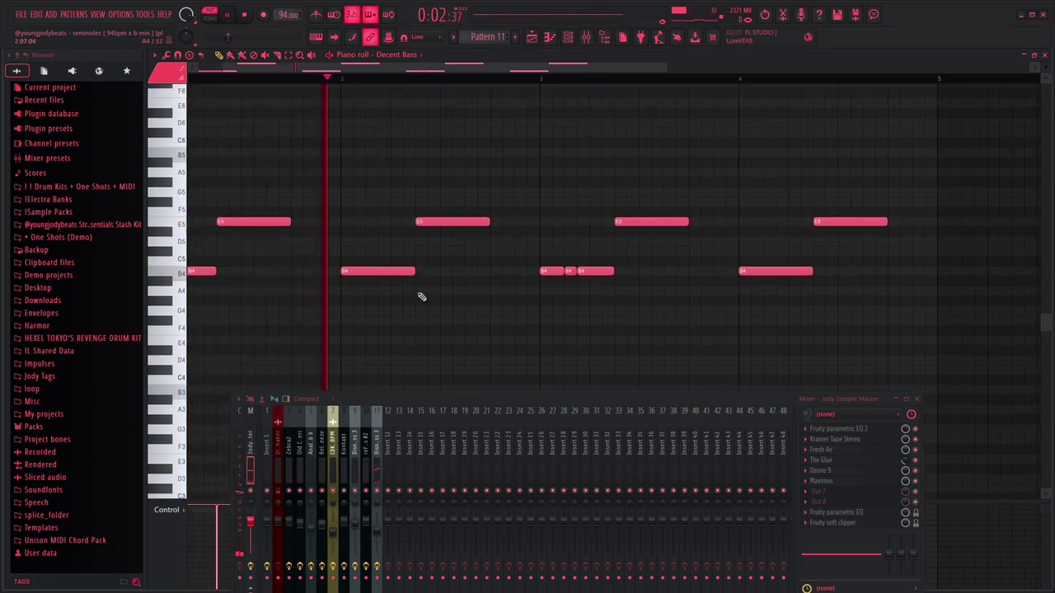
scroll(419, 297, down, 2)
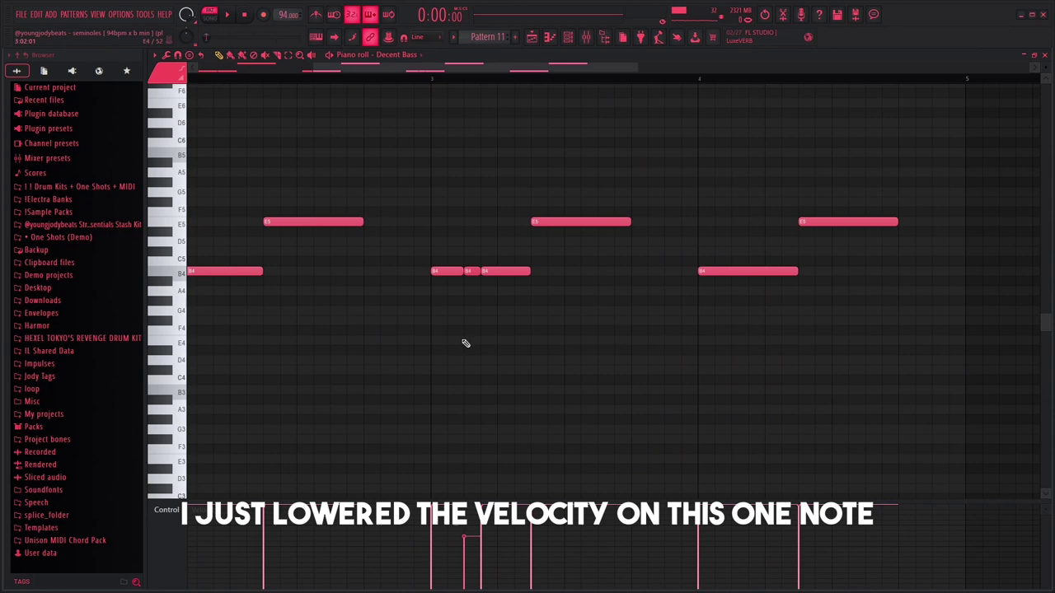
scroll(465, 343, up, 2)
scroll(448, 426, down, 5)
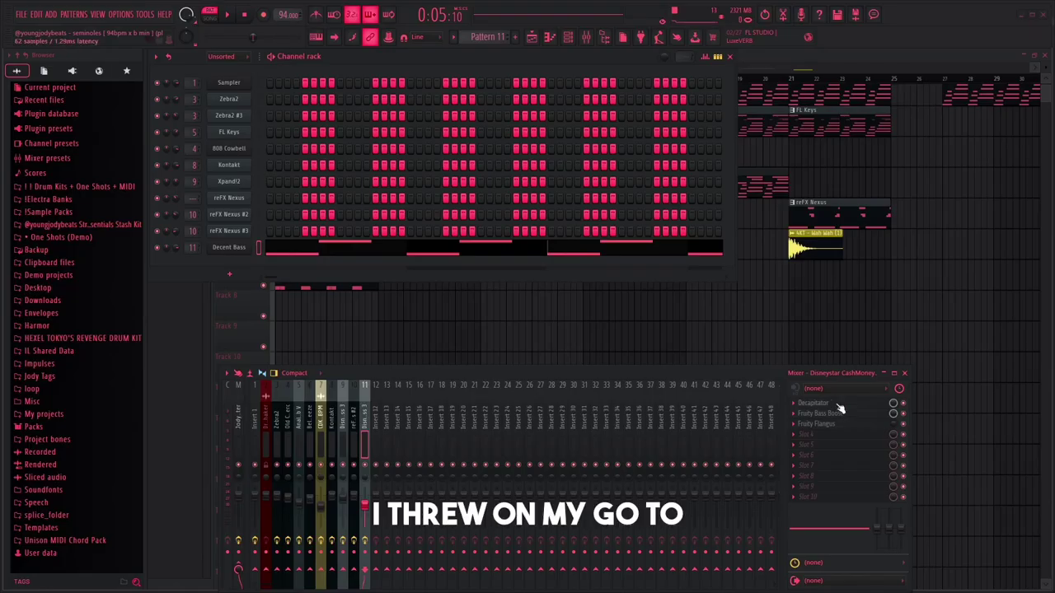
- Open the melody's Decapitator and Fruity Bass Boost, then search the browser for 'wa'
click(837, 404)
click(837, 418)
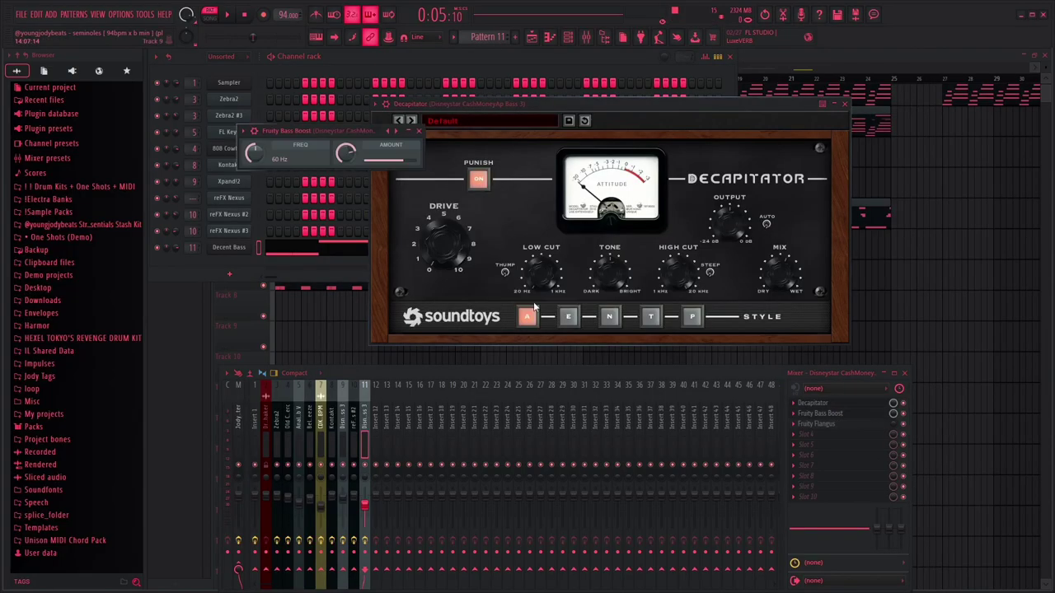
drag(338, 126, 277, 187)
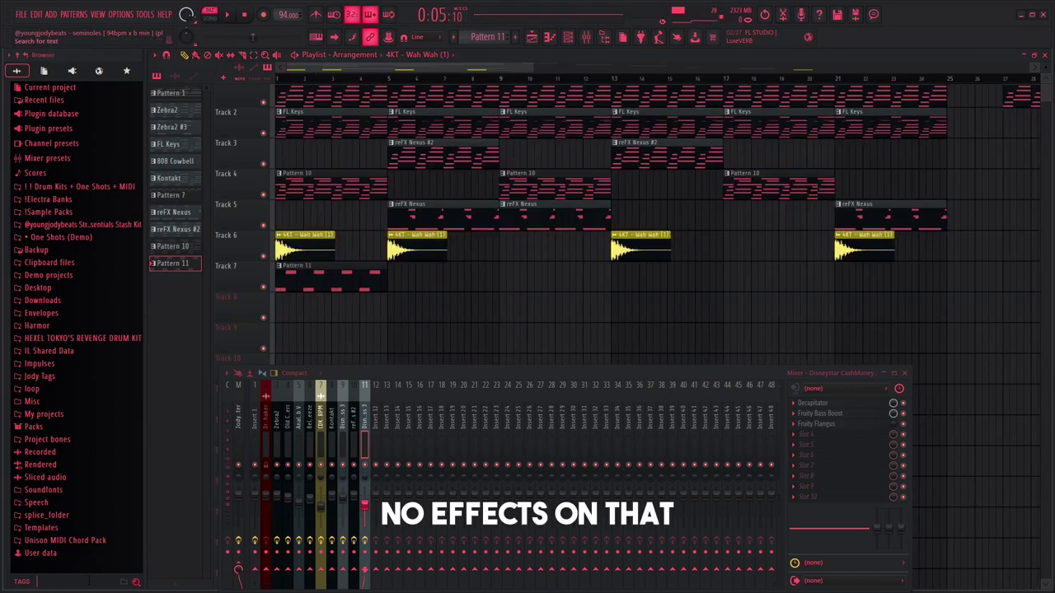
text(wa)
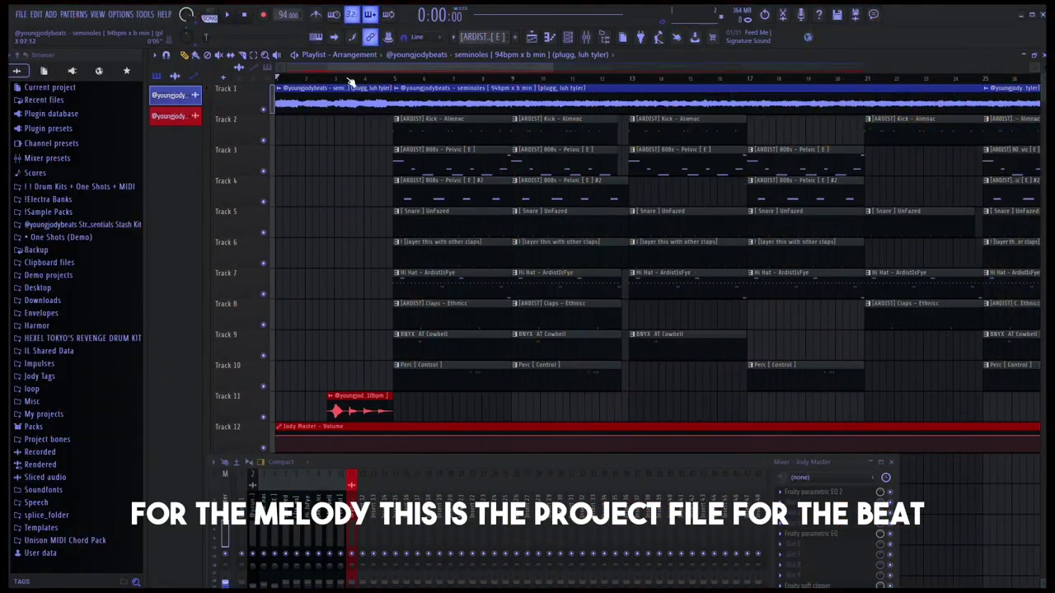
click(336, 81)
key(space)
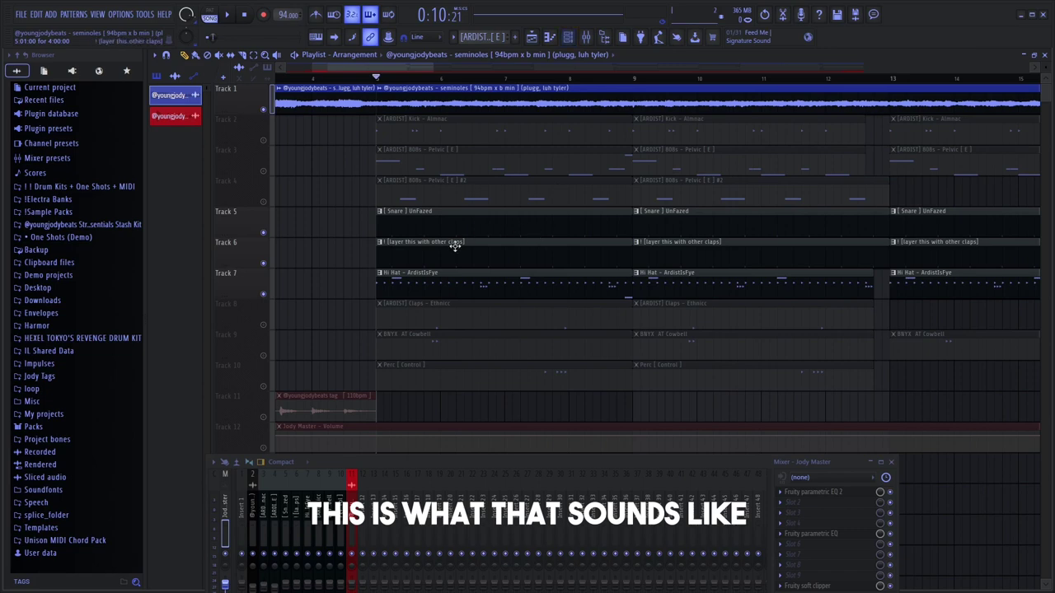
- Open the Hi Hat – ArdistIsFye pattern, select its seven-note E5 roll, and return to the playlist
scroll(437, 281, up, 3)
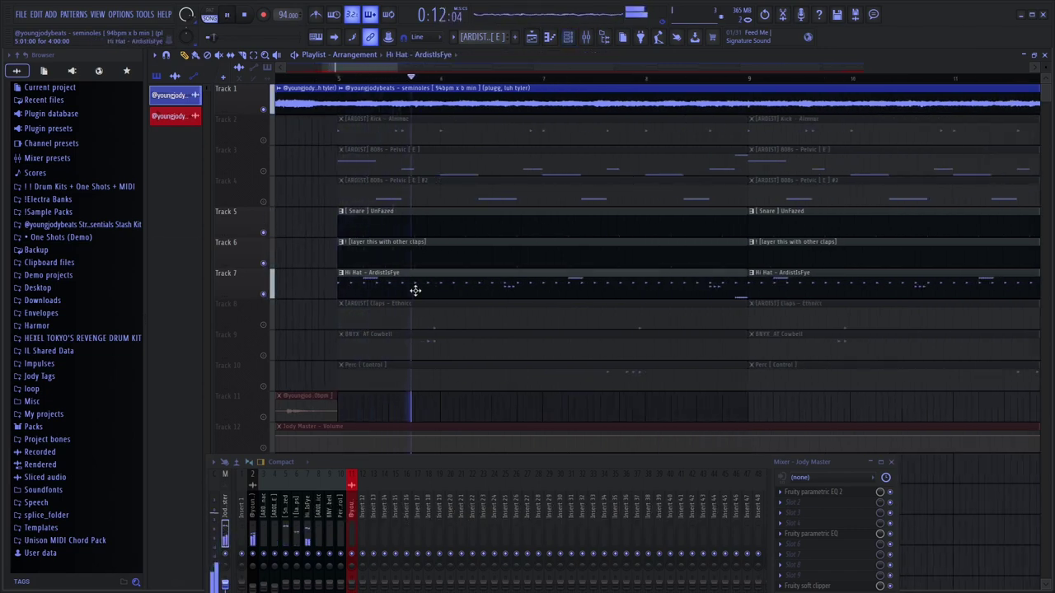
double_click(414, 290)
scroll(423, 219, down, 2)
scroll(304, 207, up, 2)
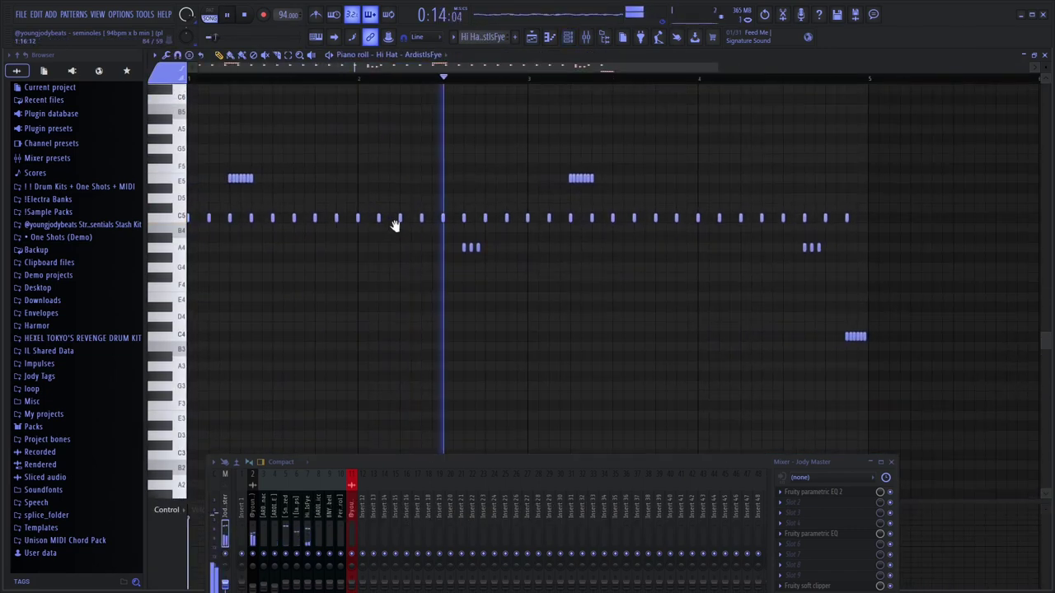
scroll(402, 231, down, 2)
key(F5)
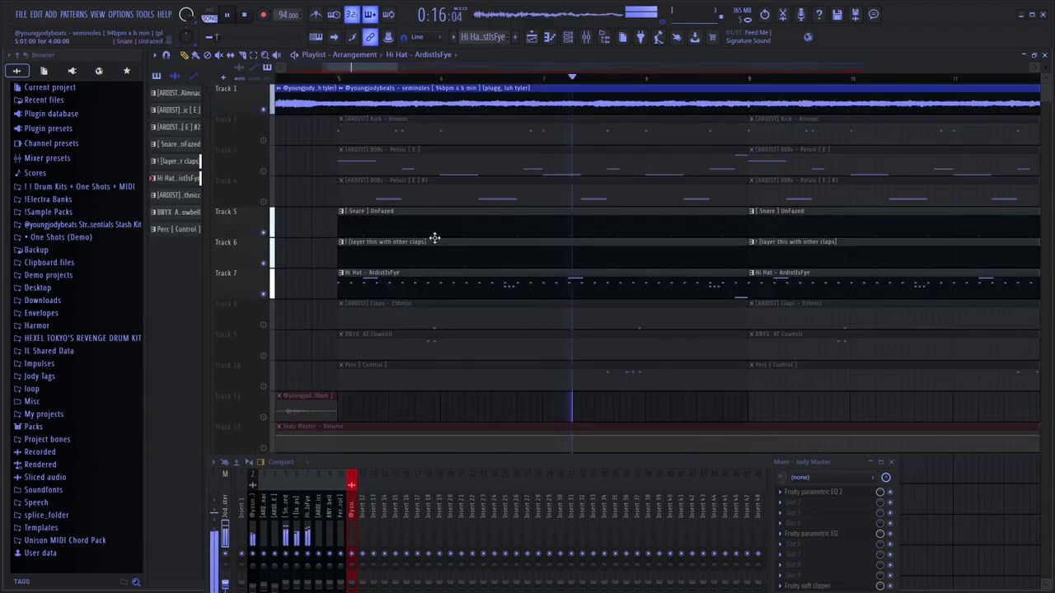
scroll(434, 238, down, 3)
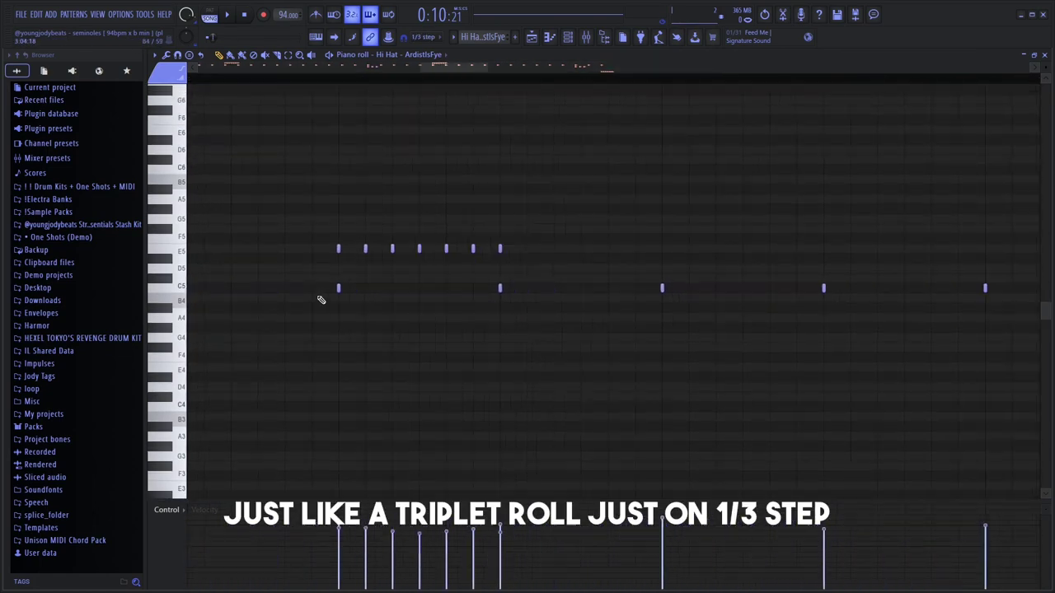
drag(299, 223, 558, 254)
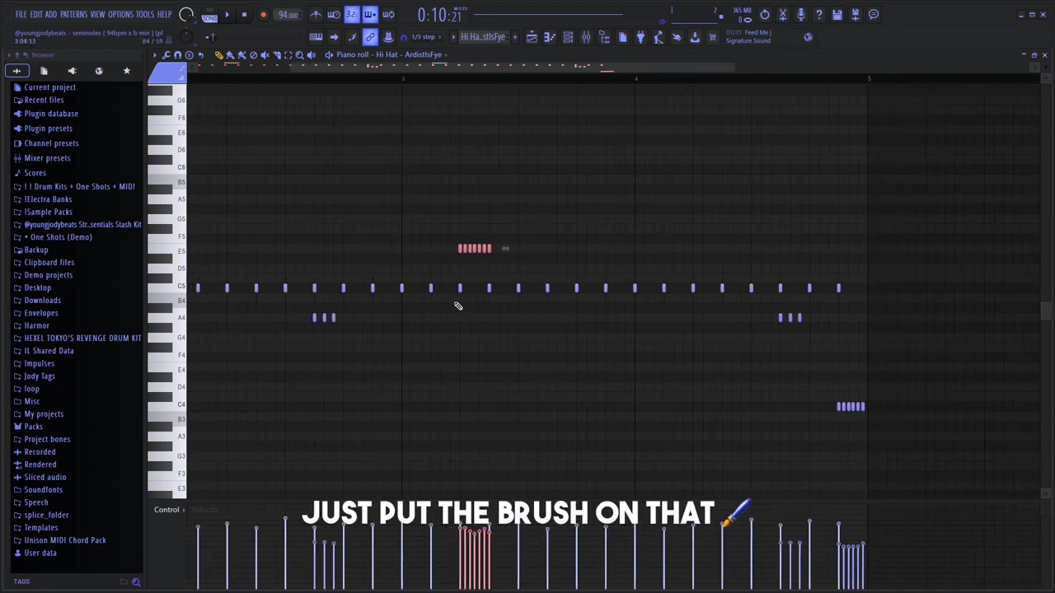
scroll(391, 106, down, 2)
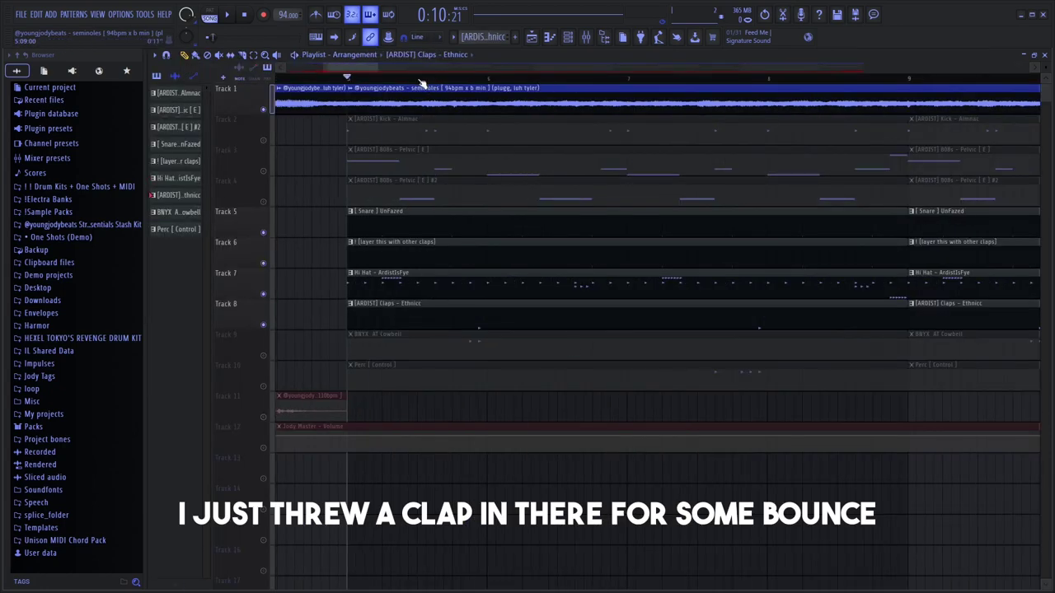
click(421, 79)
key(space)
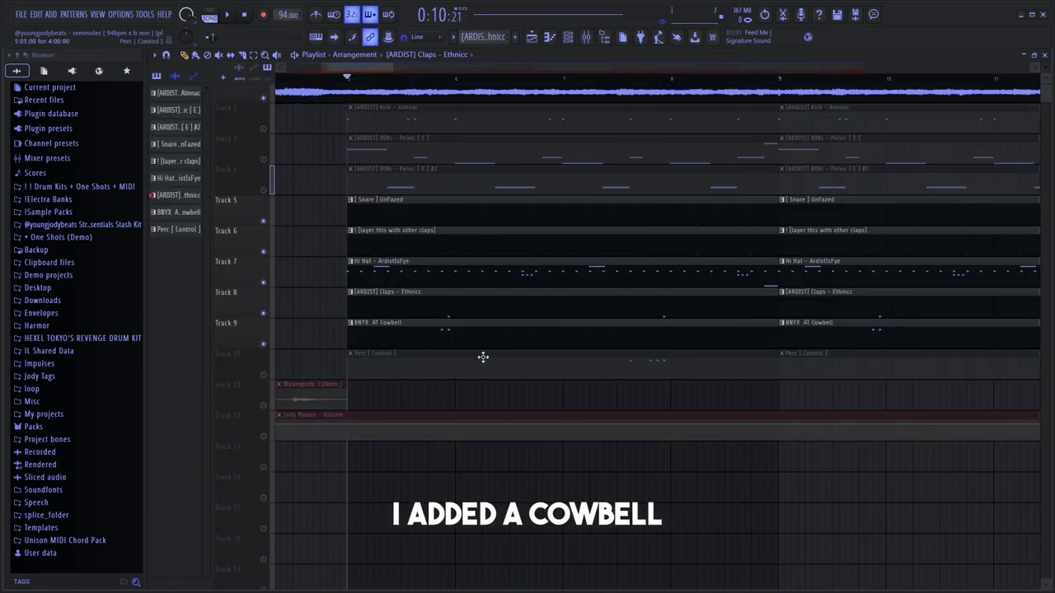
key(space)
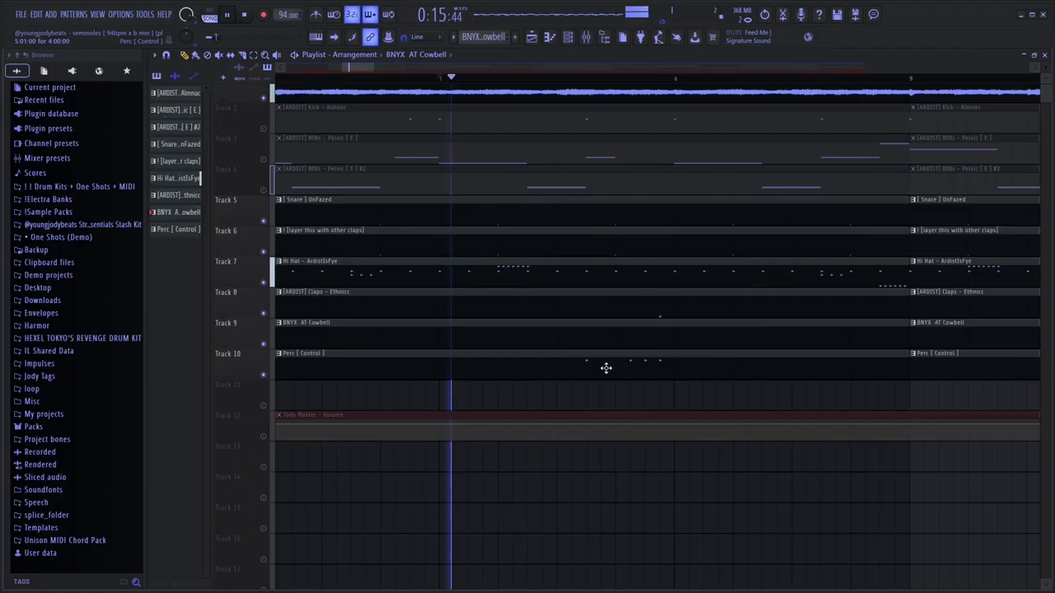
scroll(643, 362, down, 1)
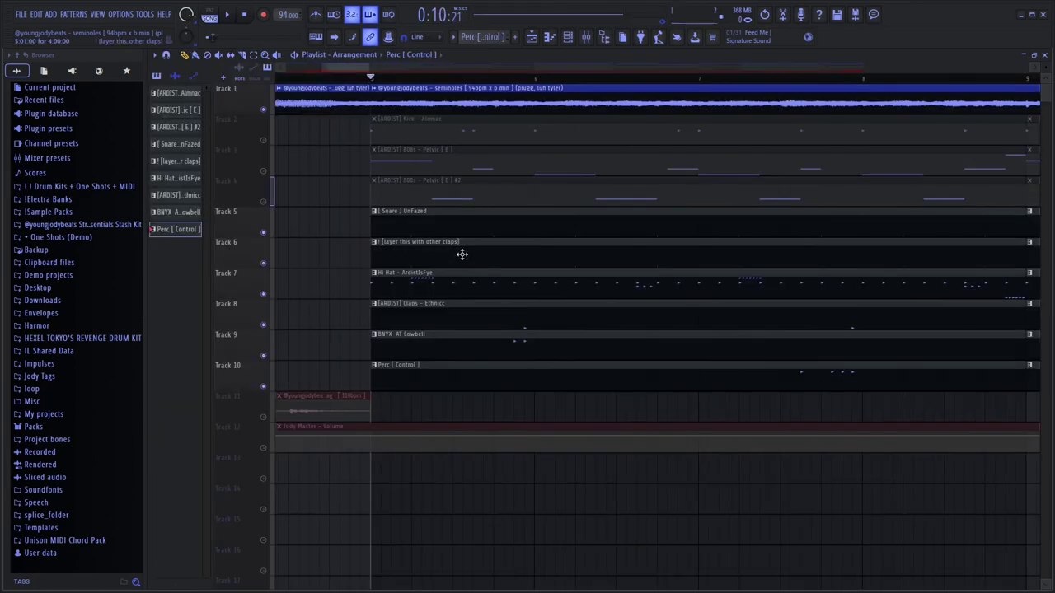
- Check the reversed 808 #2 envelope hold, close the Sampler, and open the 808s - Pelvic [ E ] pattern
drag(325, 117, 566, 212)
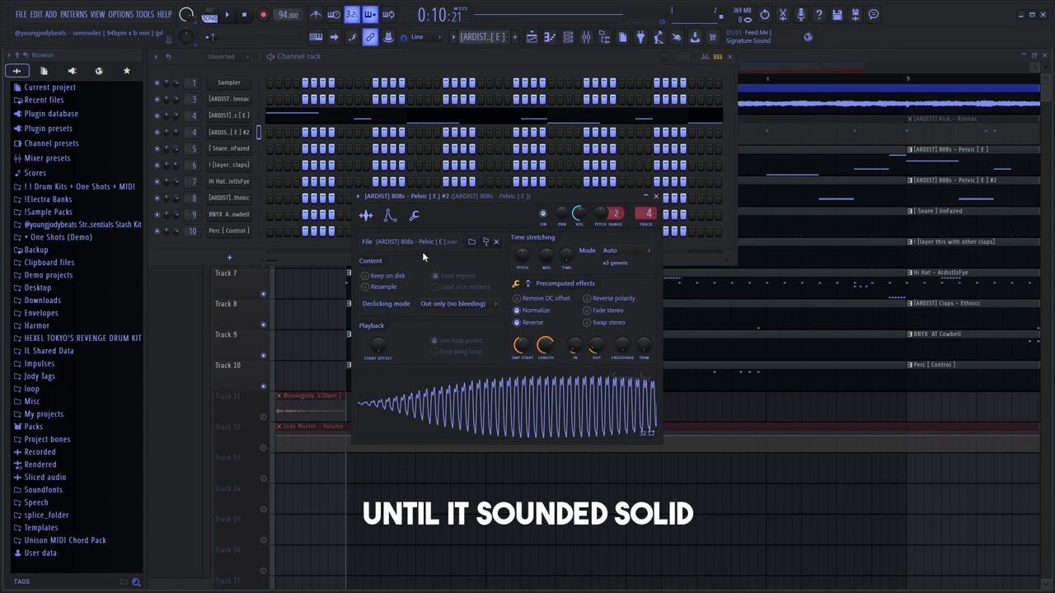
click(390, 215)
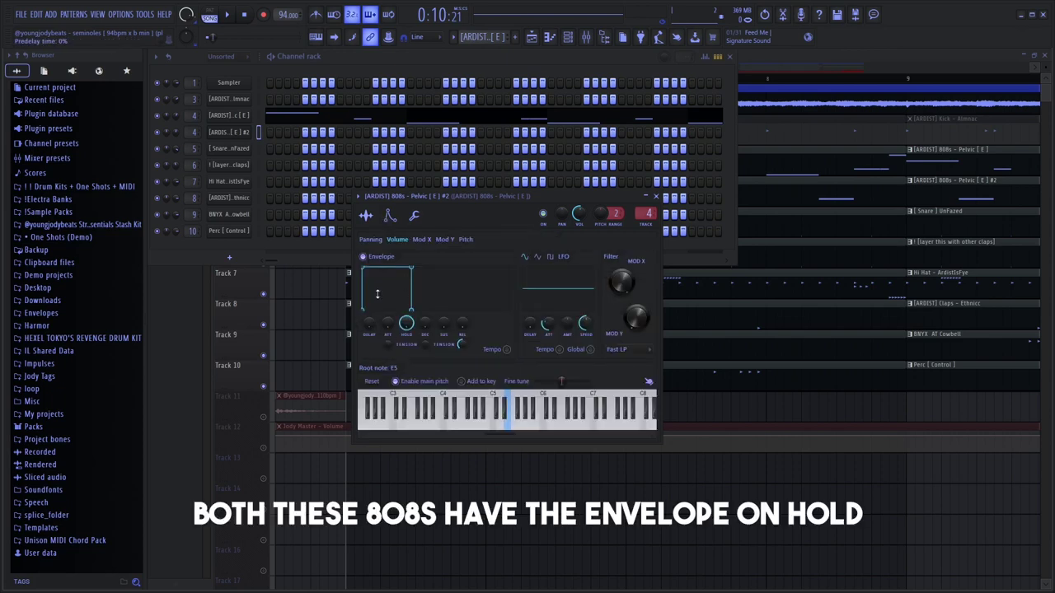
key(Escape)
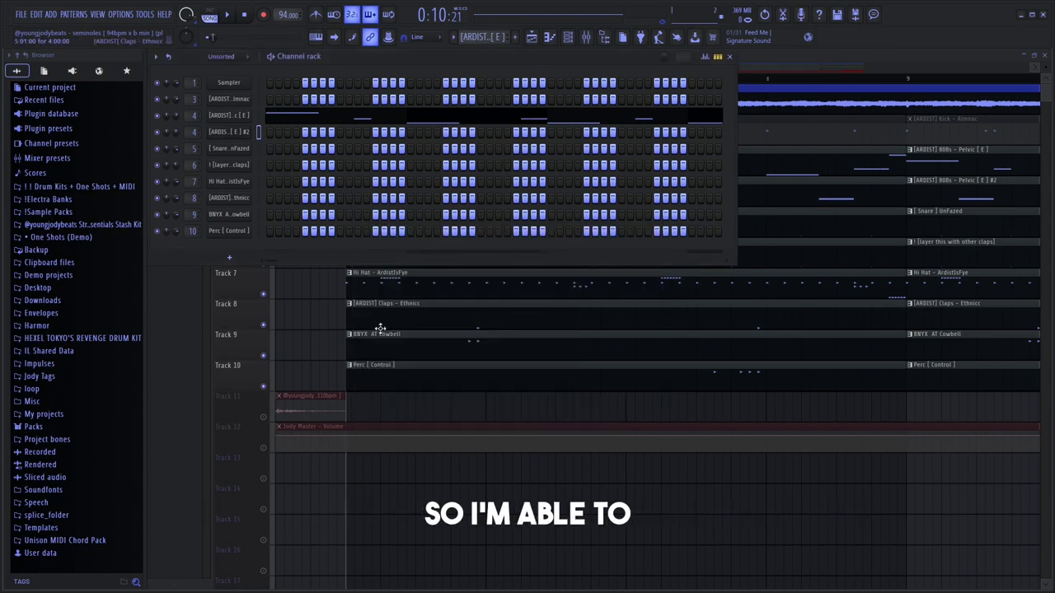
key(Escape)
double_click(456, 158)
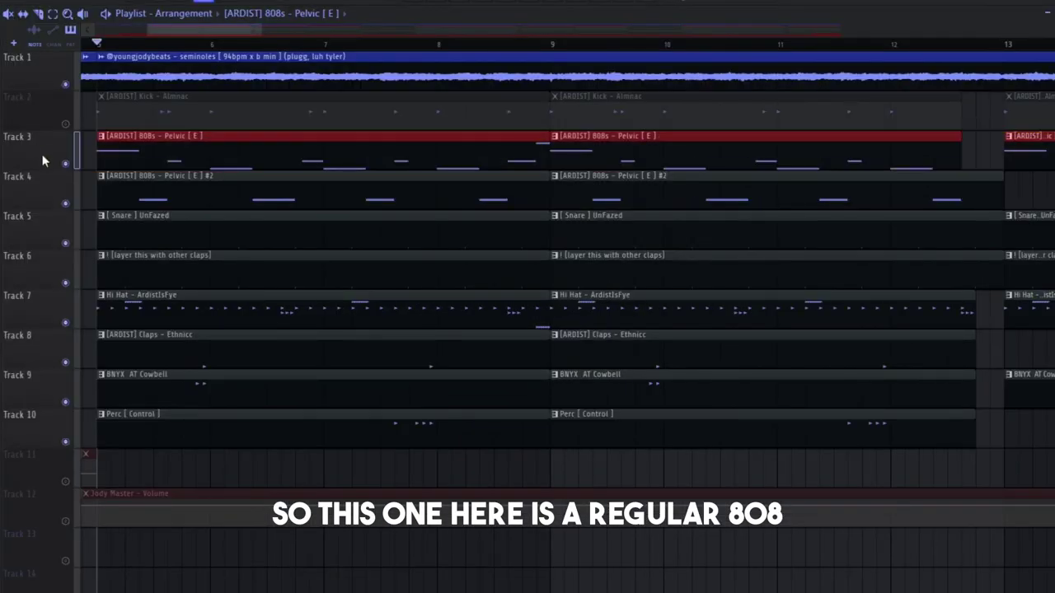
click(38, 194)
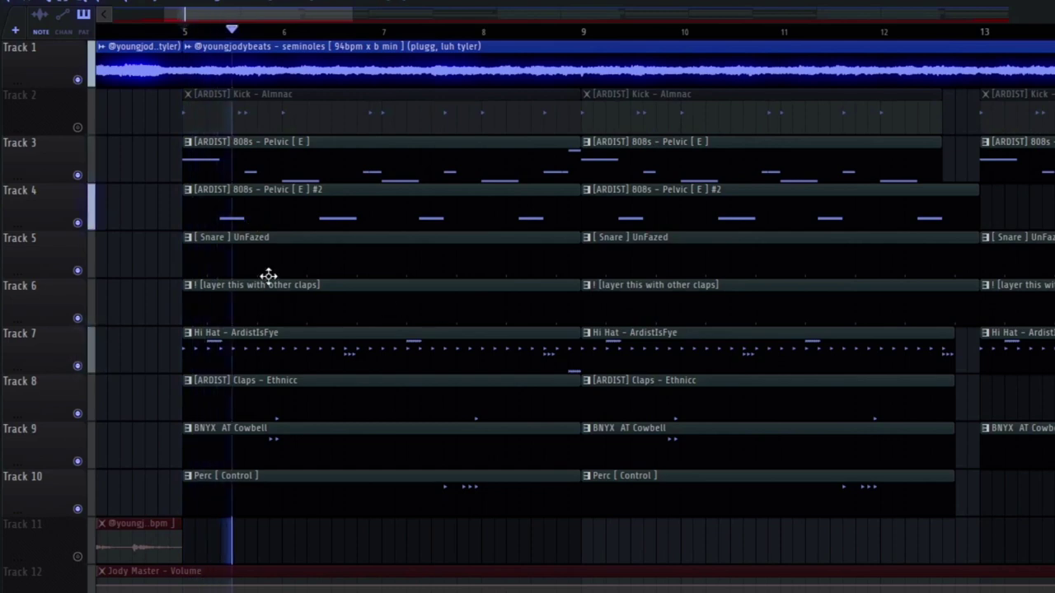
scroll(379, 234, up, 3)
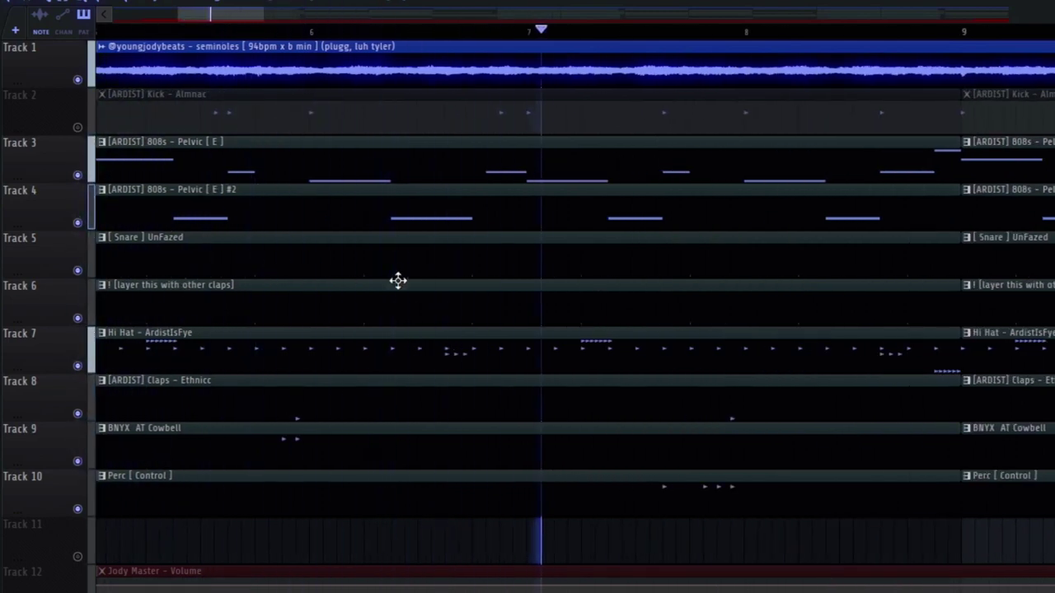
scroll(398, 281, down, 2)
drag(1012, 348, 788, 358)
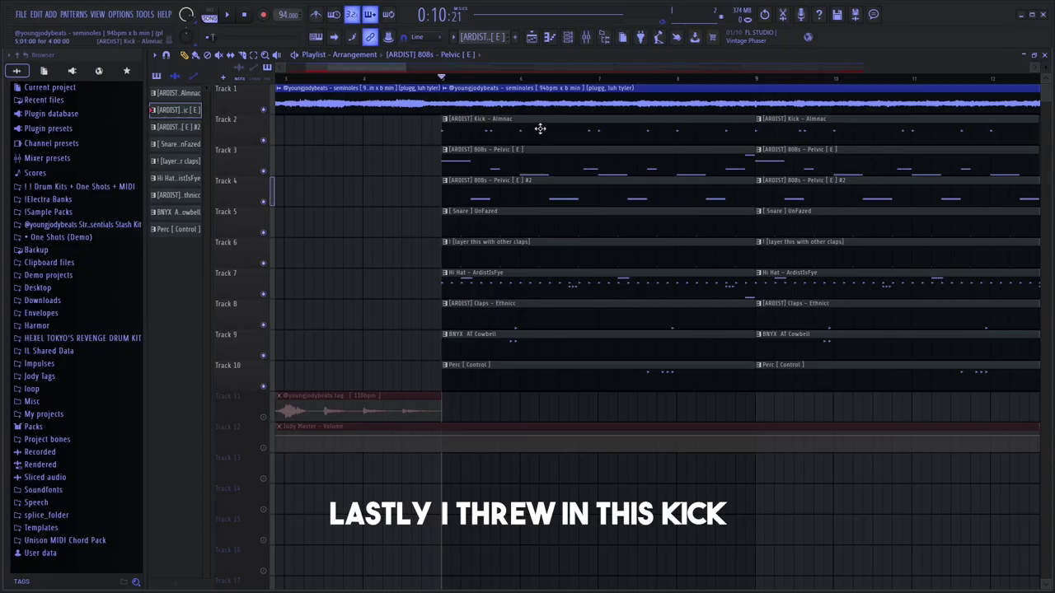
- Open the Kick - Almnac Sampler, move it aside, and zoom the playlist out to bar 57
click(539, 127)
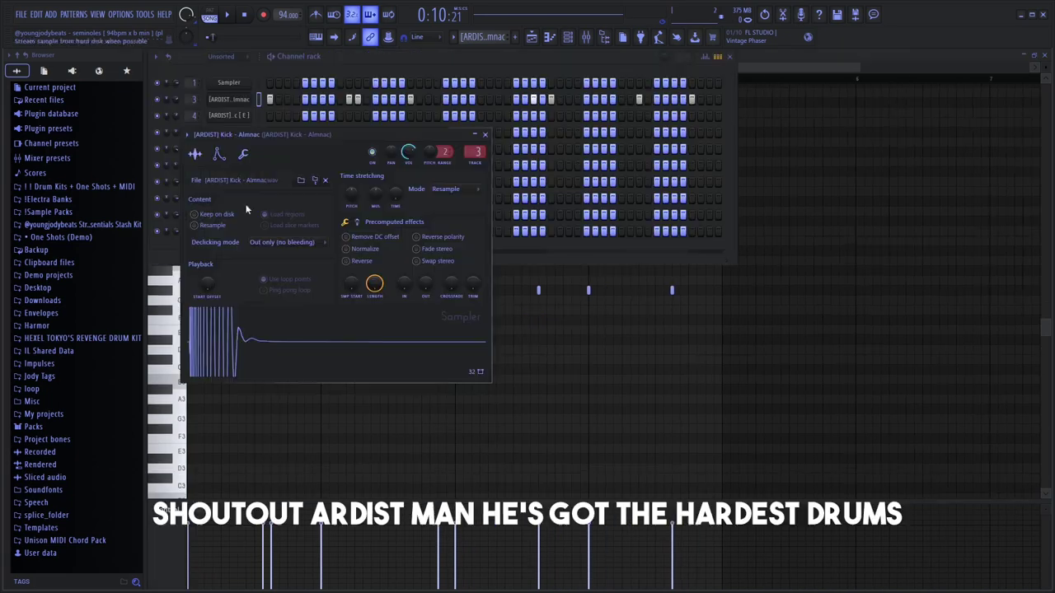
drag(277, 135, 404, 156)
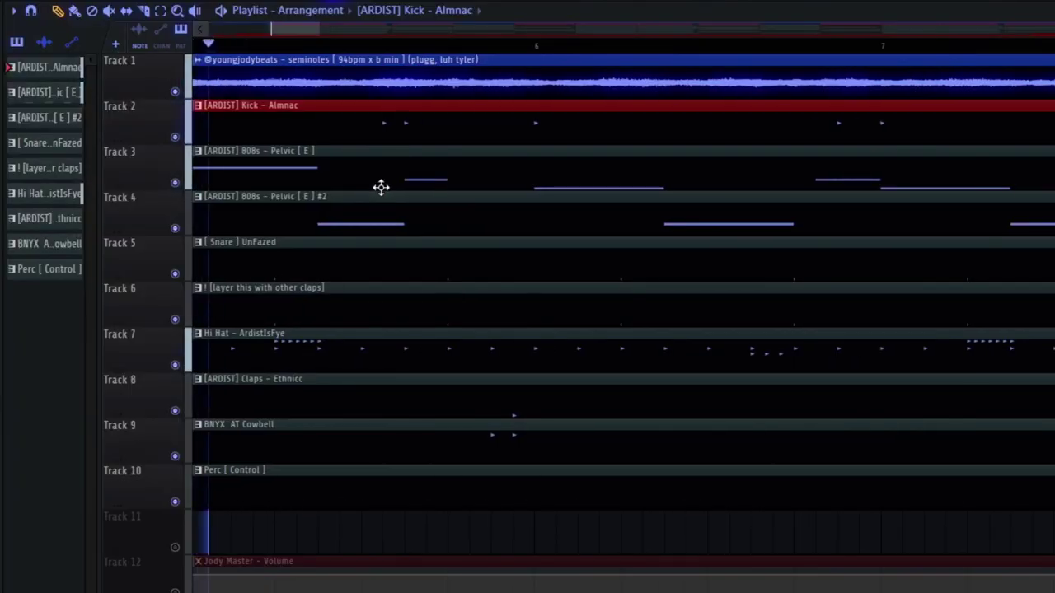
scroll(471, 201, down, 2)
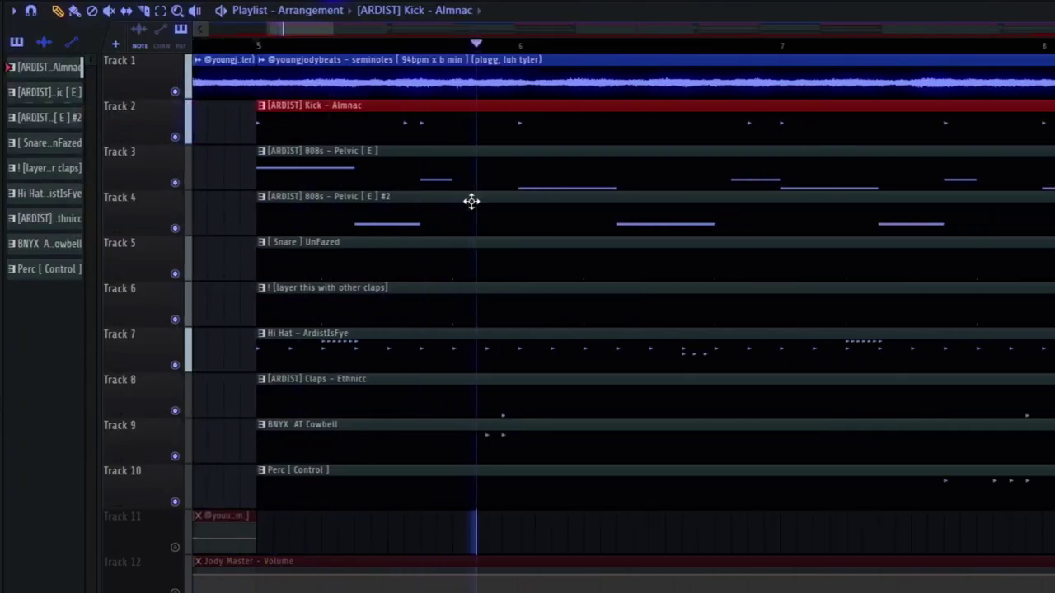
scroll(471, 201, down, 1)
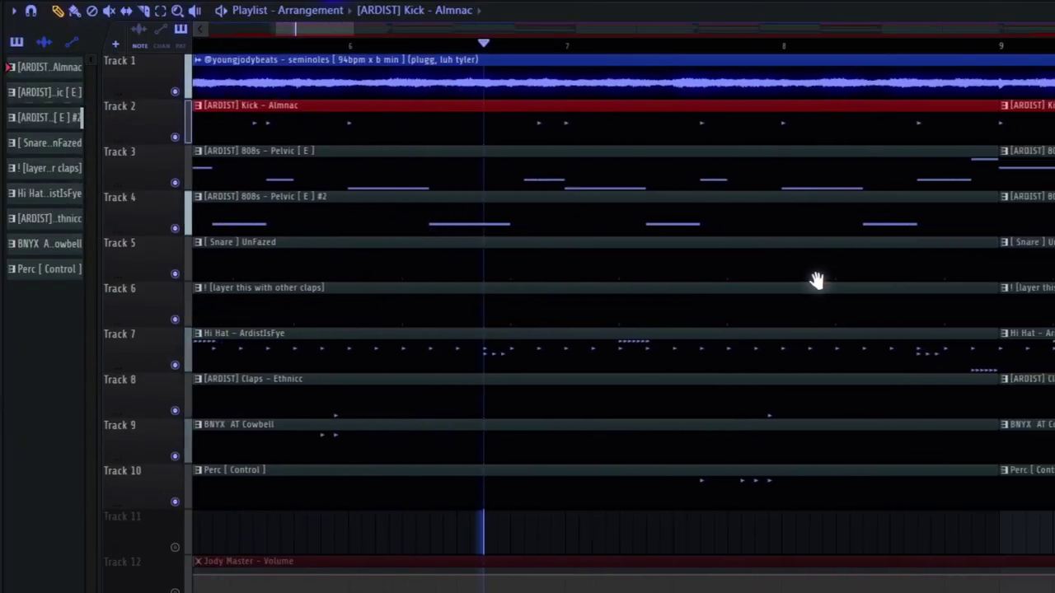